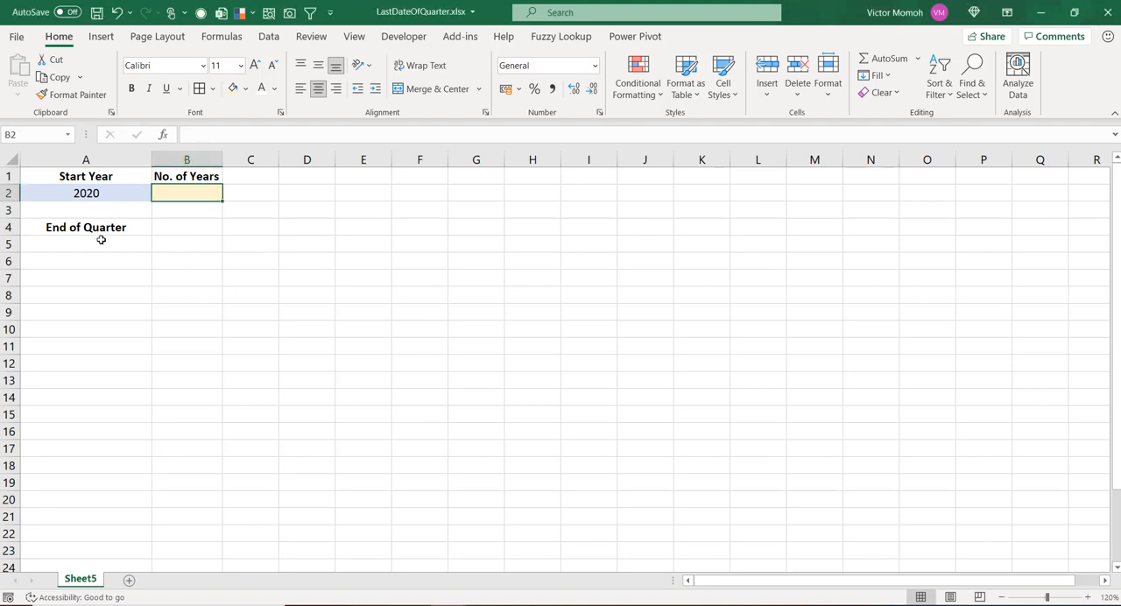
Enter the formula =DATE($A$2,1,1) in cell A5 under End of Quarter, using an absolute reference to the start year
{"action": "left_click", "coordinate": [85, 244]}
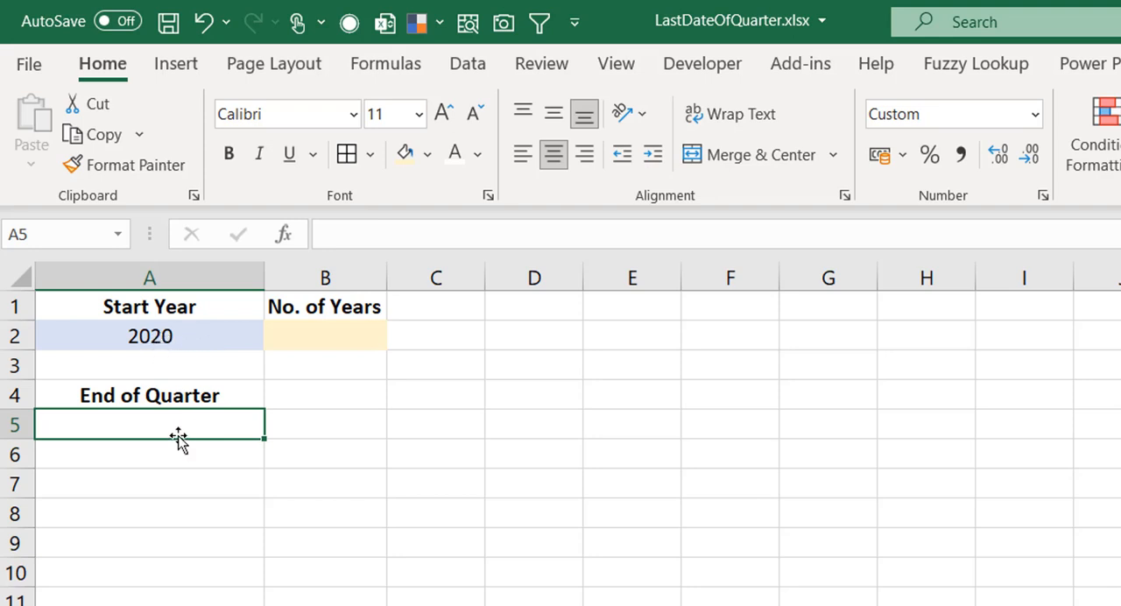
{"action": "type", "text": "=date"}
{"action": "key", "text": "Tab"}
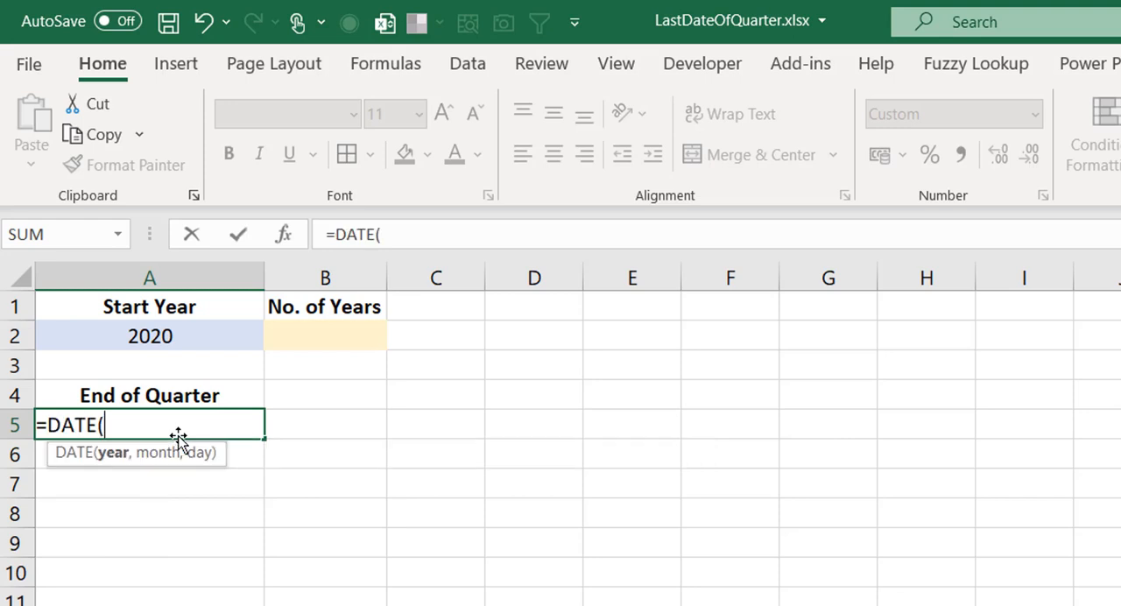
{"action": "left_click", "coordinate": [174, 331]}
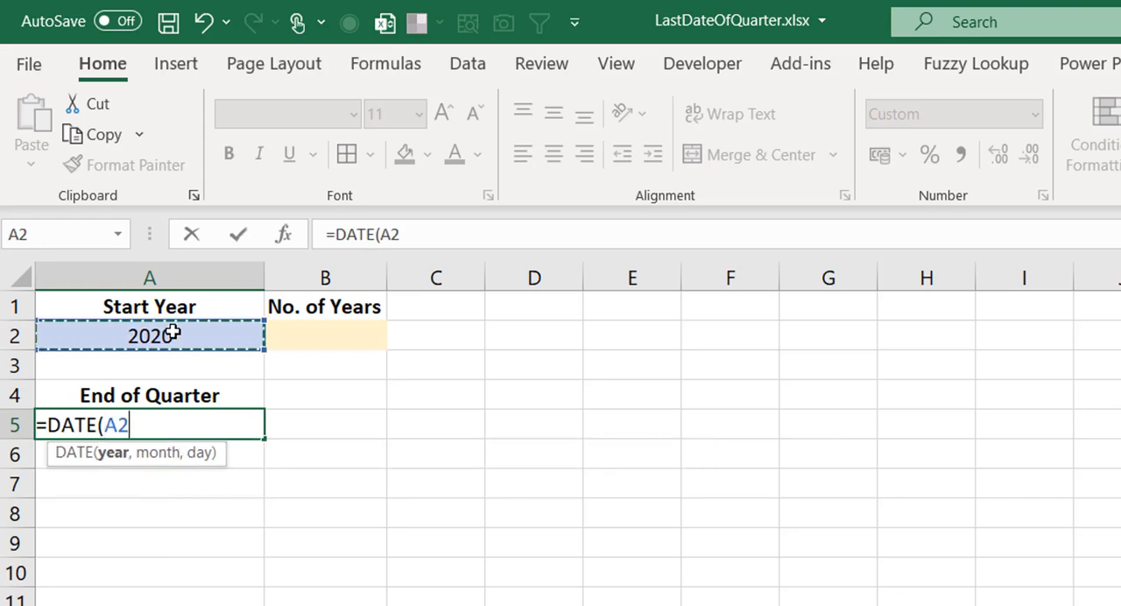
{"action": "key", "text": "F4"}
{"action": "type", "text": ",1"}
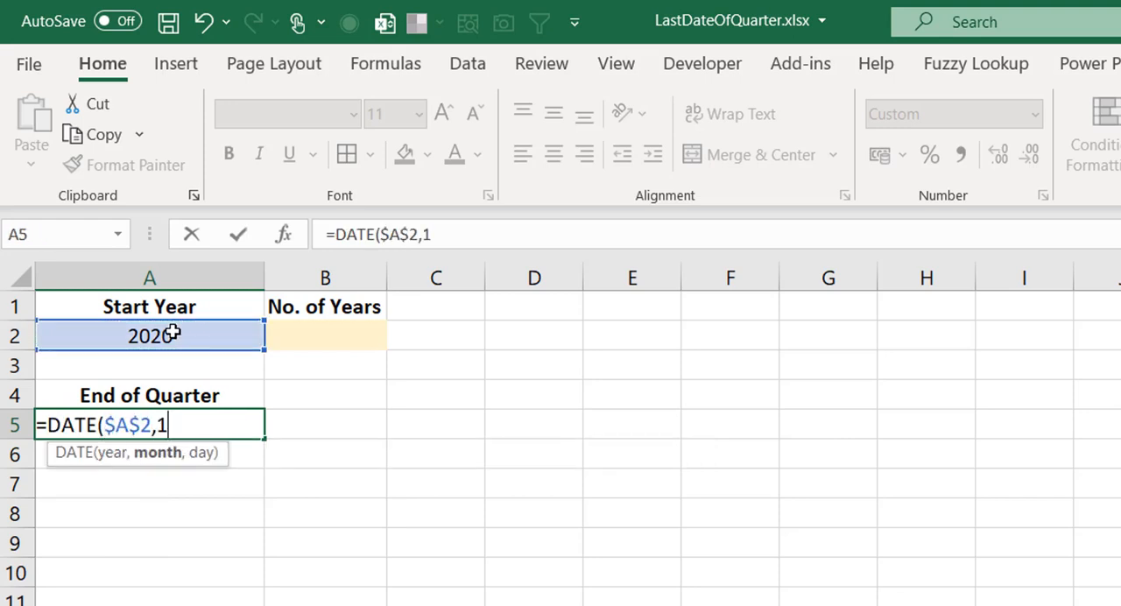
{"action": "type", "text": ",1)"}
{"action": "key", "text": "ctrl+Return"}
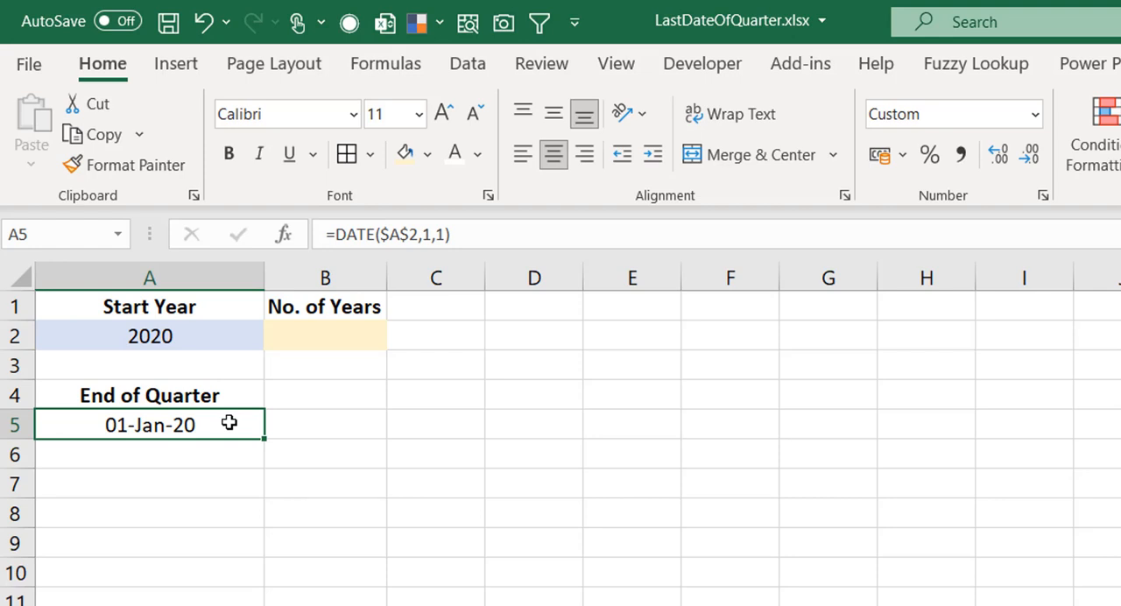
Subtract 1 from the date formula in A5, making it =DATE($A$2,1,1)-1
{"action": "left_click", "coordinate": [489, 234]}
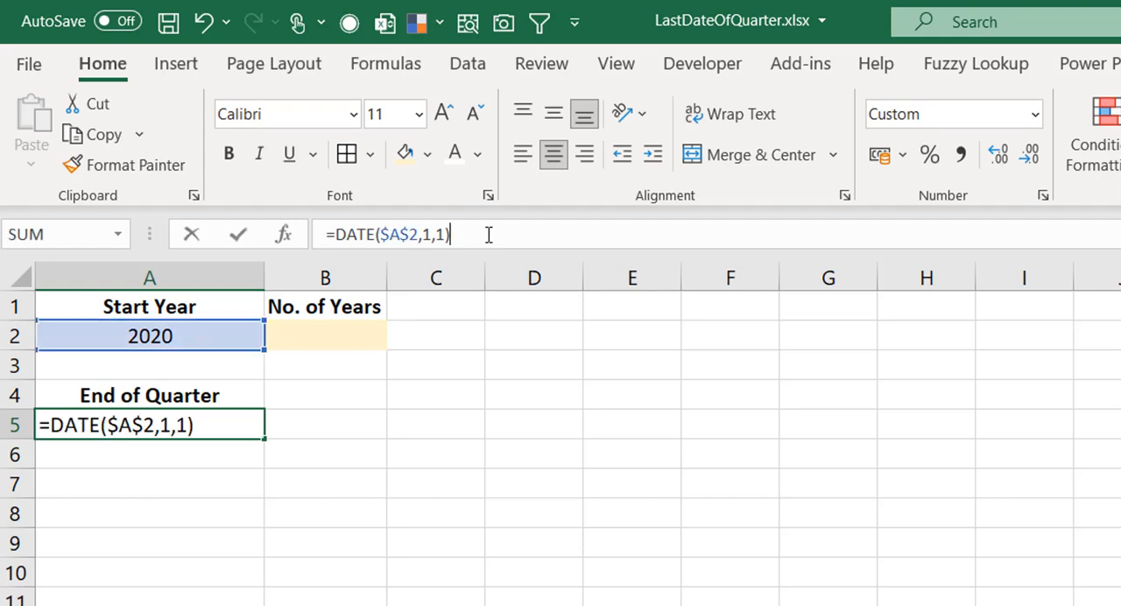
{"action": "type", "text": "-1"}
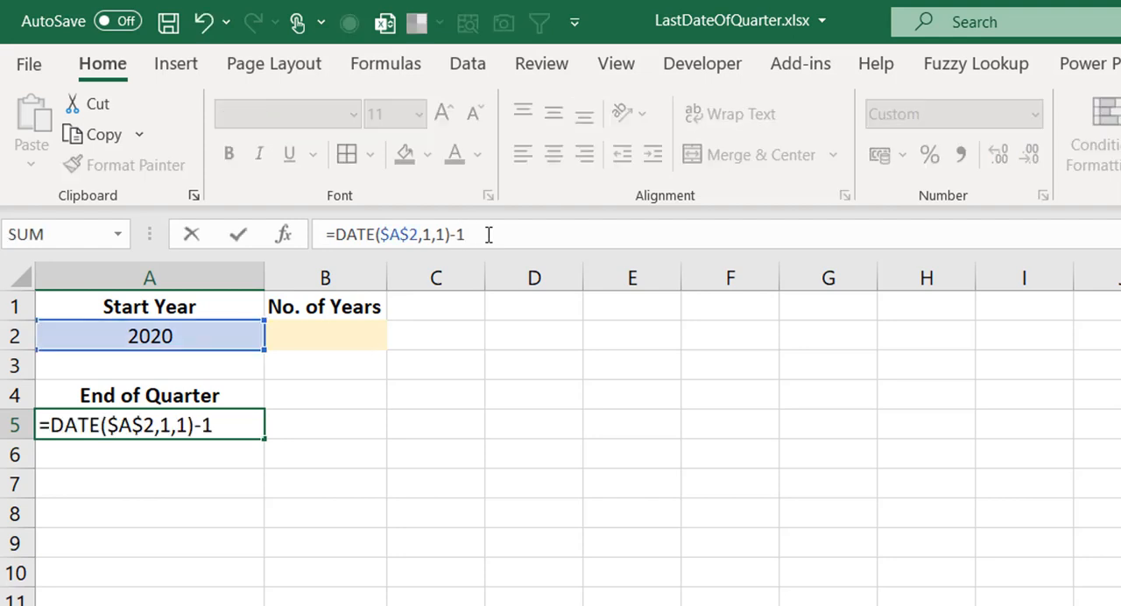
{"action": "key", "text": "ctrl+Return"}
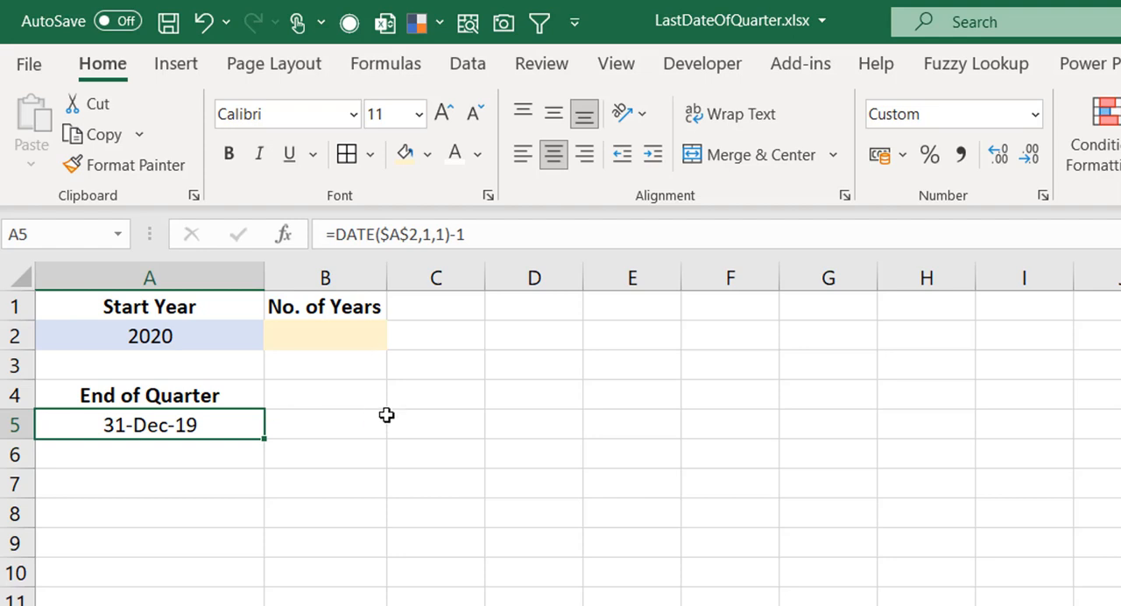
Note the quarter month offsets 3,6,9,12 in cell C5
{"action": "left_click", "coordinate": [436, 417]}
{"action": "type", "text": "3,"}
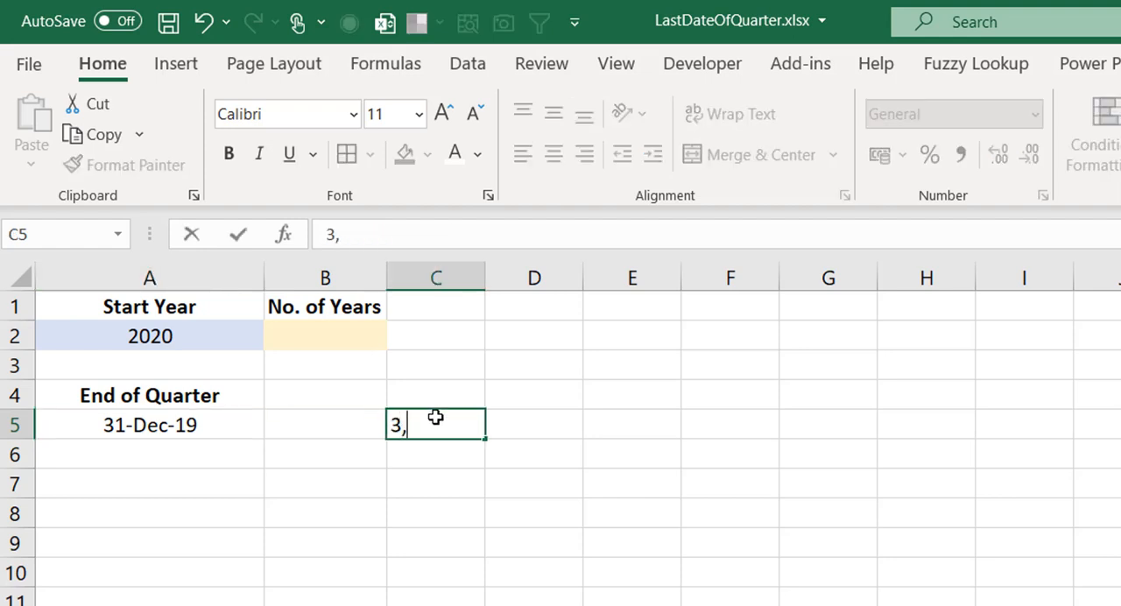
{"action": "type", "text": "6,9,12"}
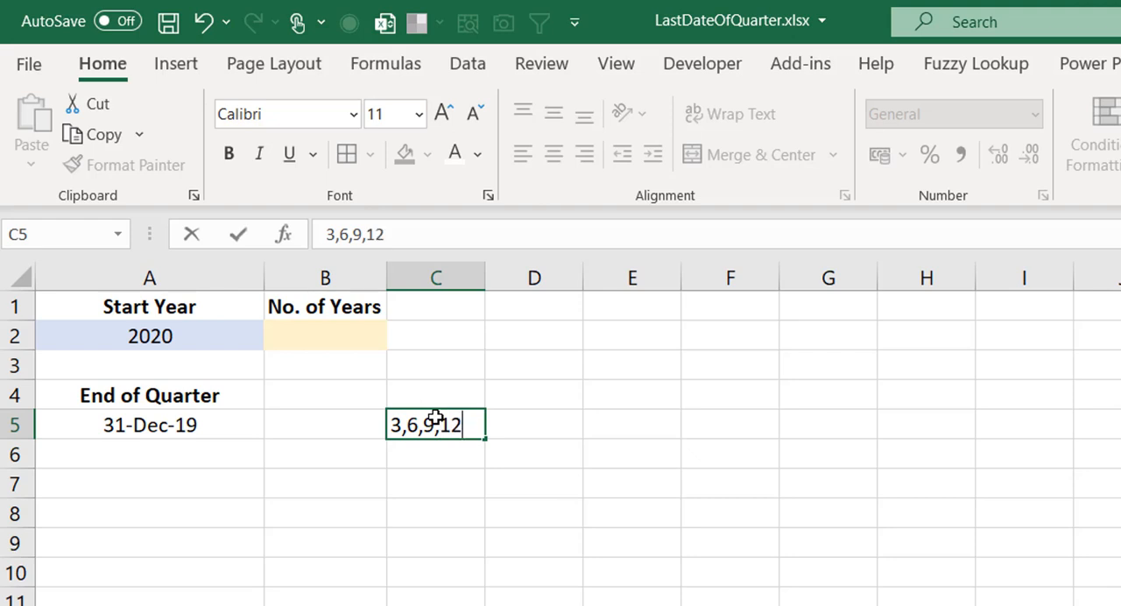
{"action": "key", "text": "Return"}
Wrap the A5 formula in EDATE with 3 months, giving =EDATE(DATE($A$2,1,1)-1,3)
{"action": "key", "text": "Up"}
{"action": "key", "text": "Left"}
{"action": "key", "text": "Left"}
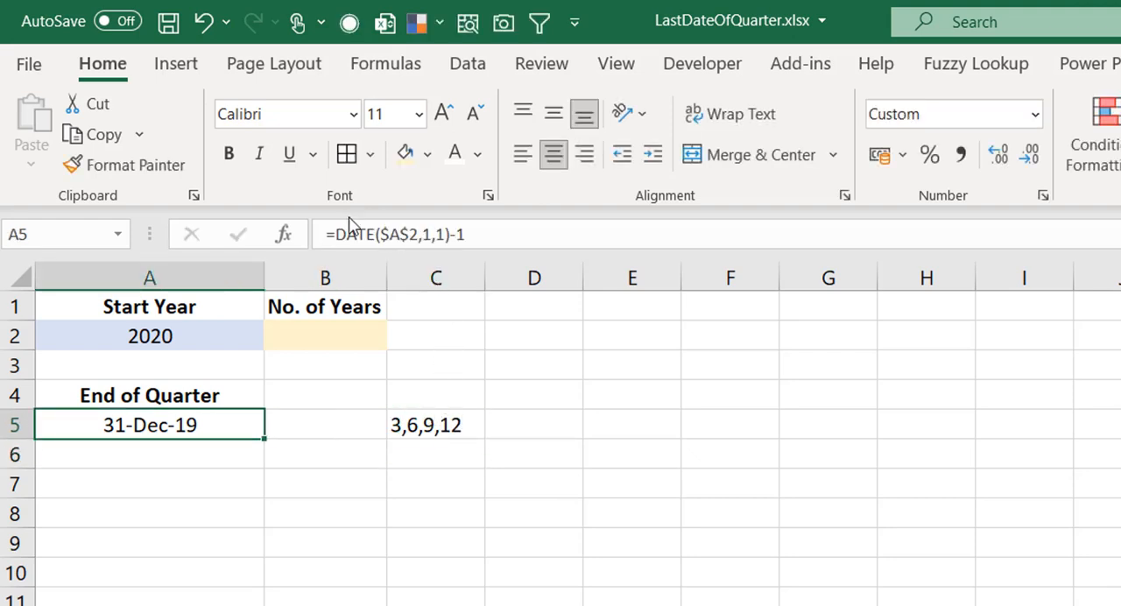
{"action": "left_click", "coordinate": [338, 241]}
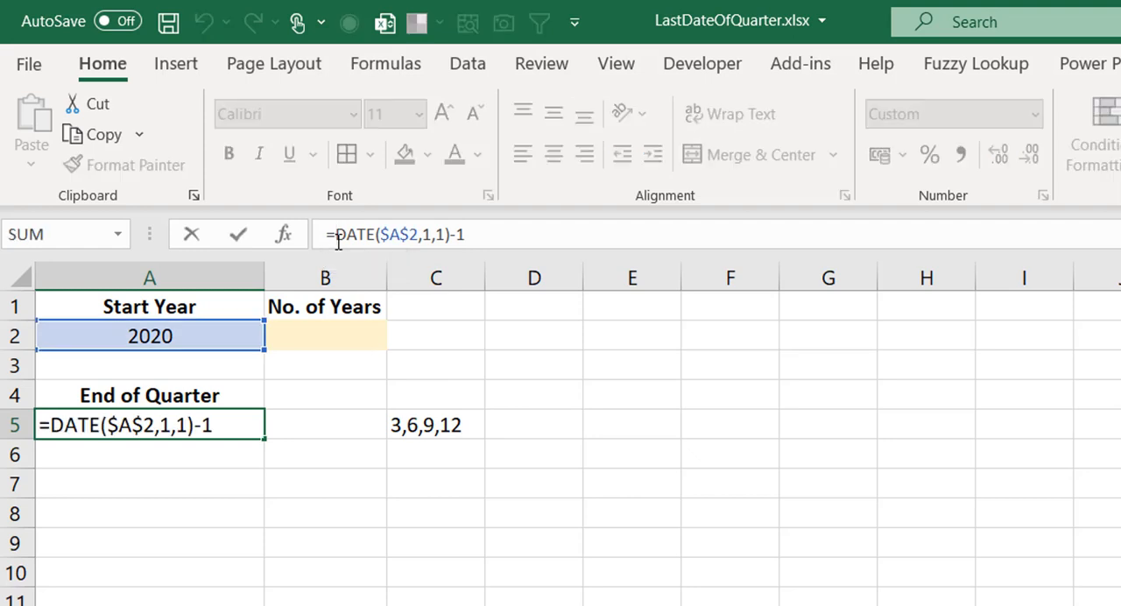
{"action": "type", "text": "ed"}
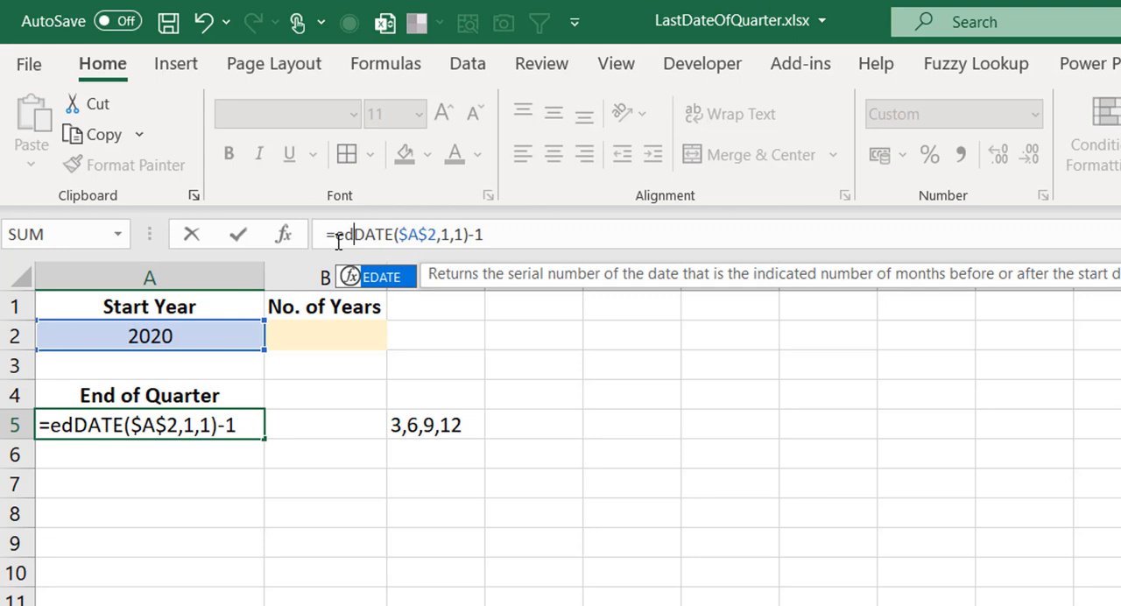
{"action": "key", "text": "Tab"}
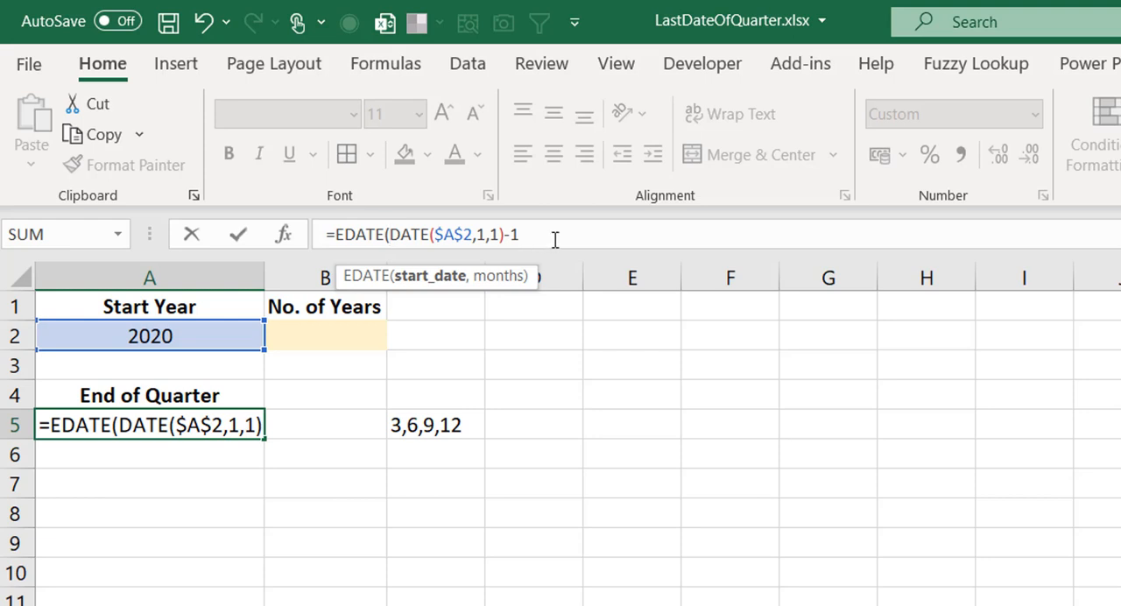
{"action": "type", "text": ","}
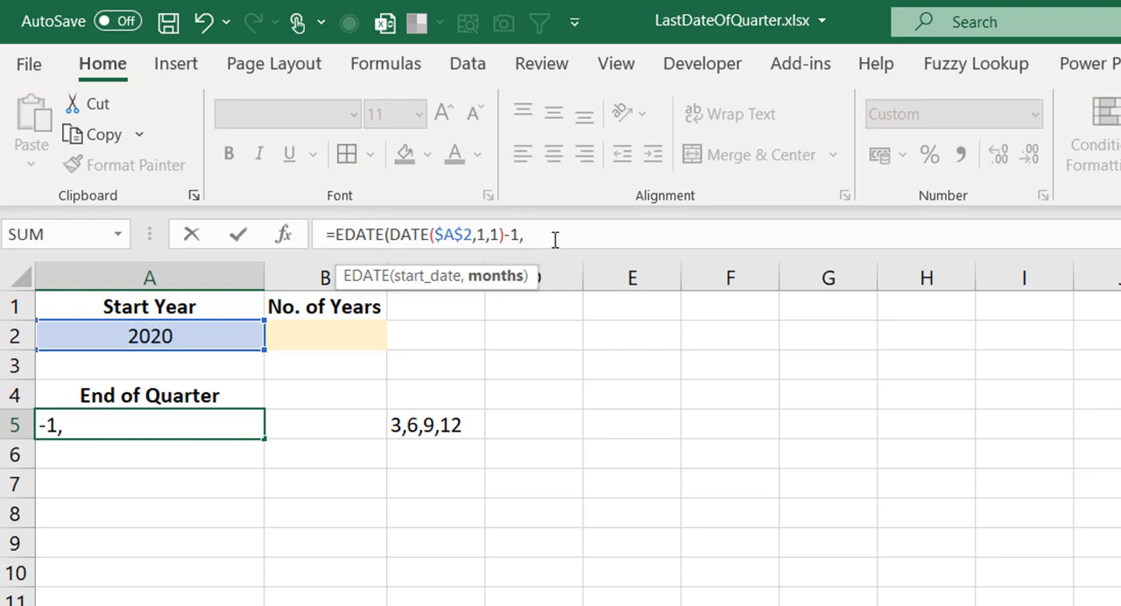
{"action": "type", "text": "3)"}
{"action": "key", "text": "ctrl+Return"}
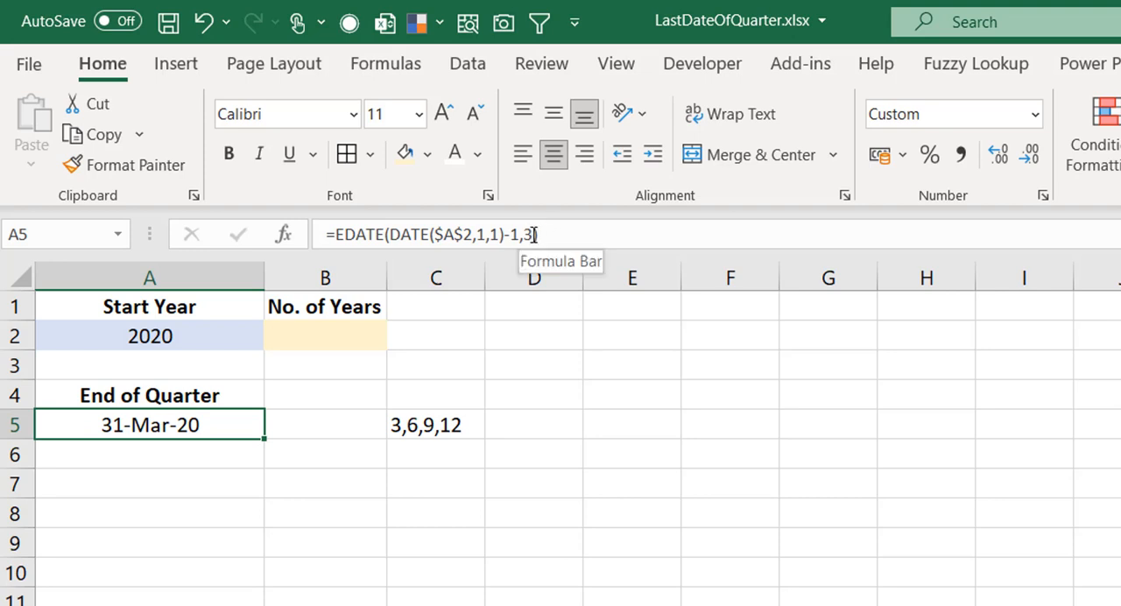
Replace the EDATE months argument in A5 with SEQUENCE(4,,3,3) to spill the four quarter-end dates
{"action": "left_click", "coordinate": [534, 235]}
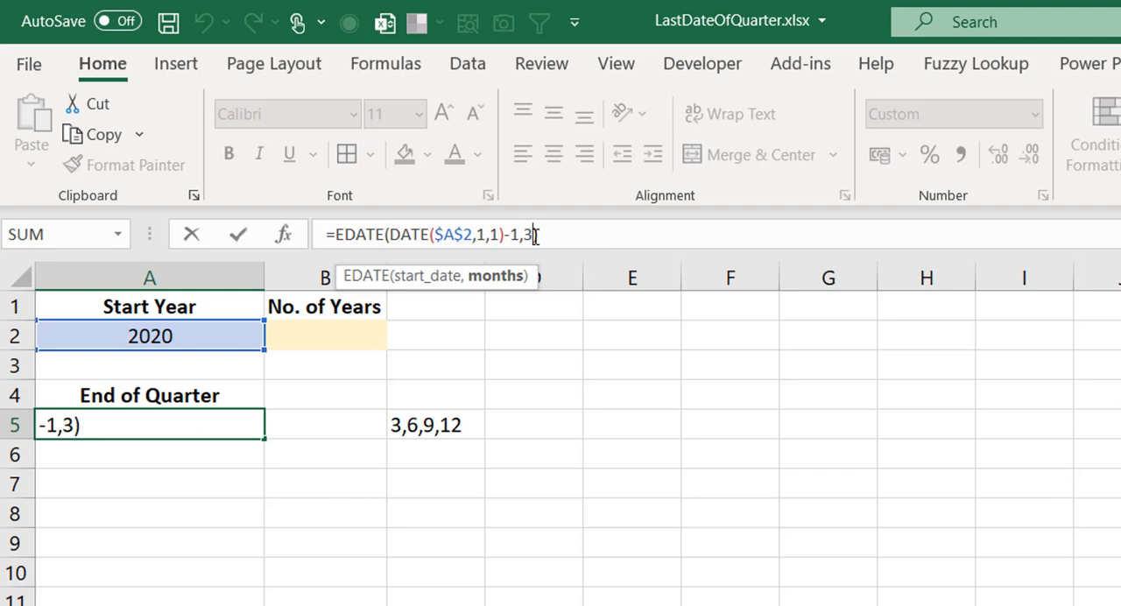
{"action": "key", "text": "BackSpace"}
{"action": "type", "text": "seque"}
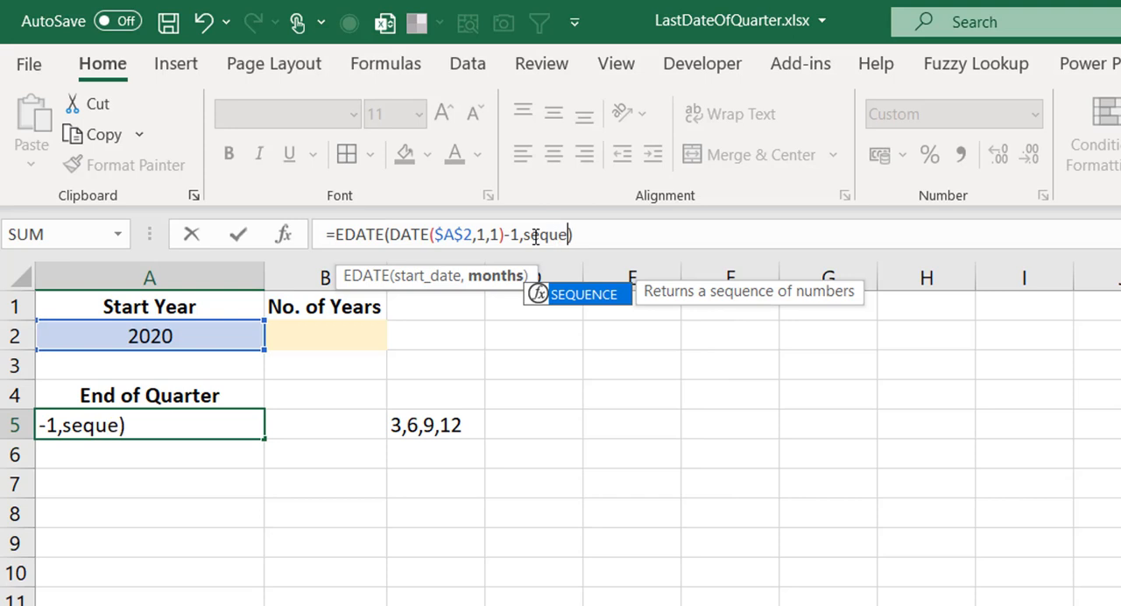
{"action": "key", "text": "Tab"}
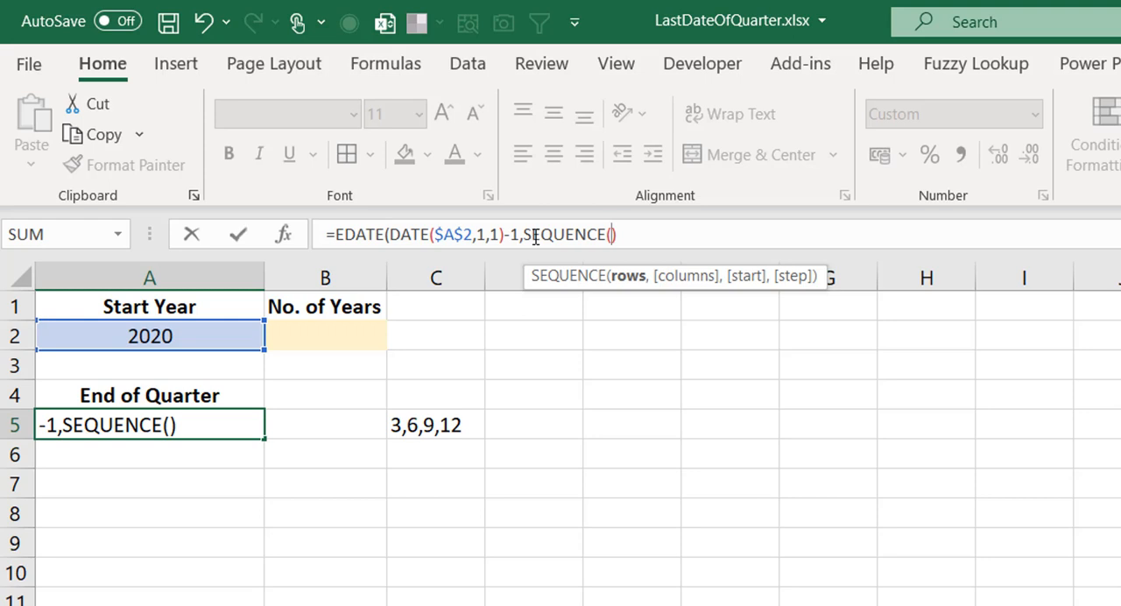
{"action": "type", "text": "4,"}
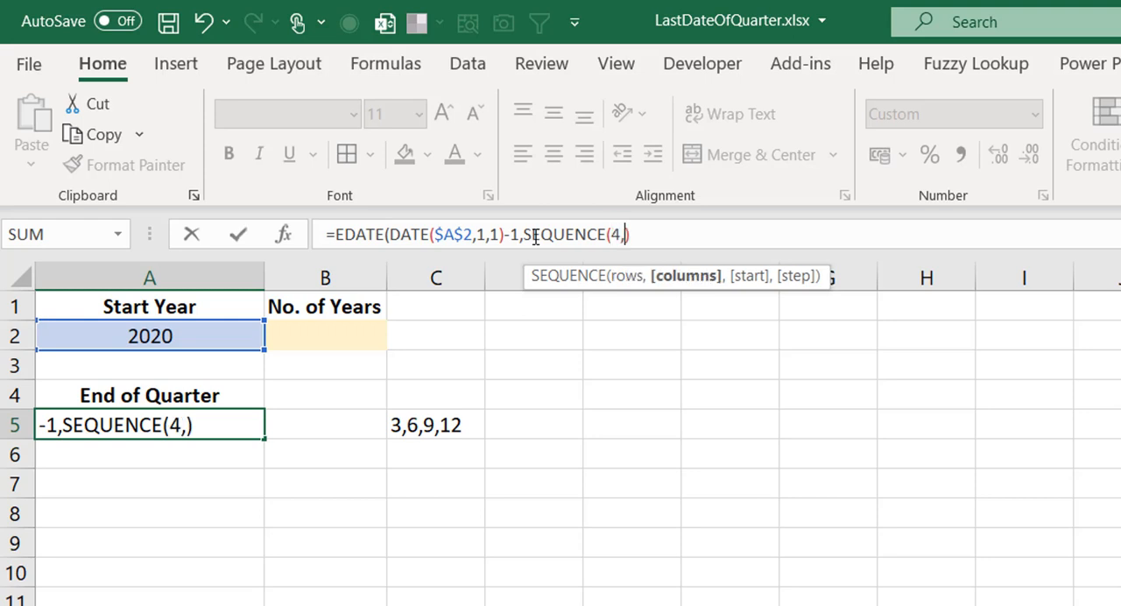
{"action": "type", "text": ","}
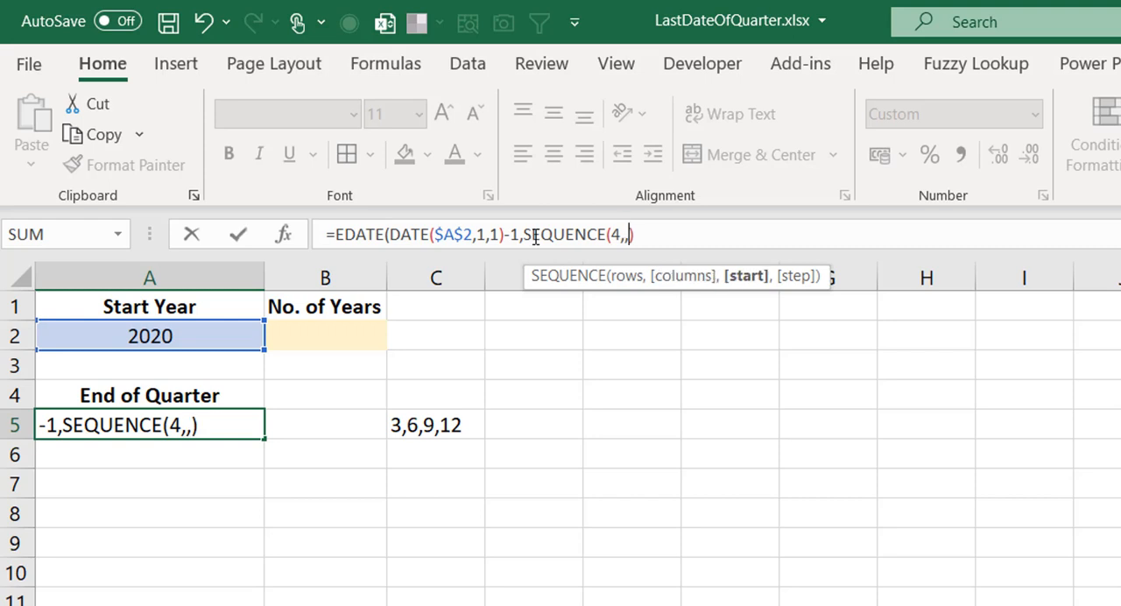
{"action": "type", "text": "3,"}
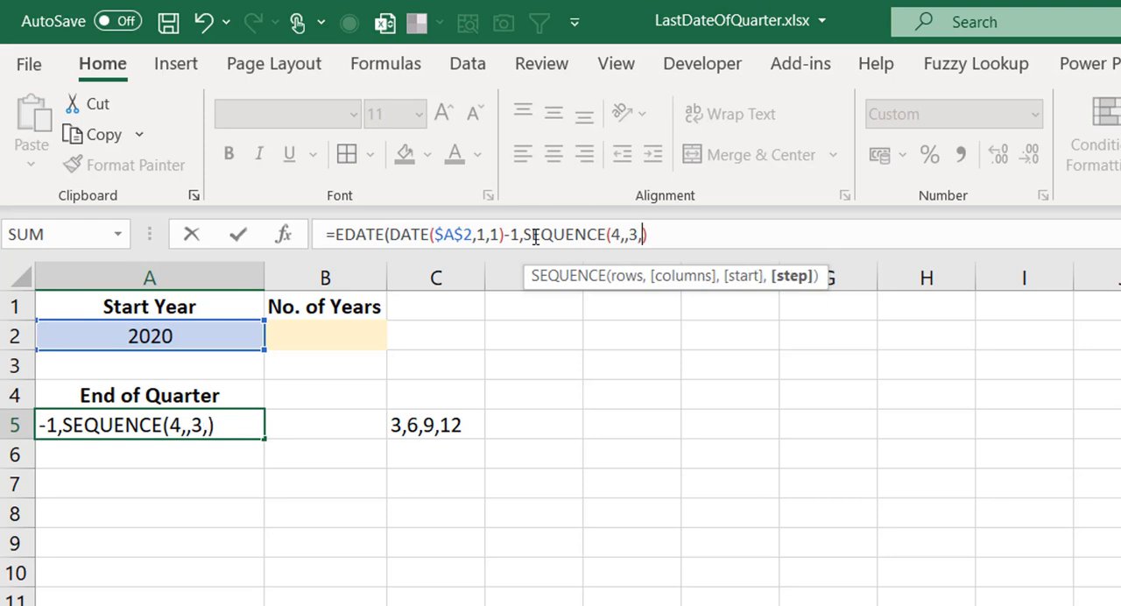
{"action": "type", "text": "3"}
{"action": "left_click", "coordinate": [724, 237]}
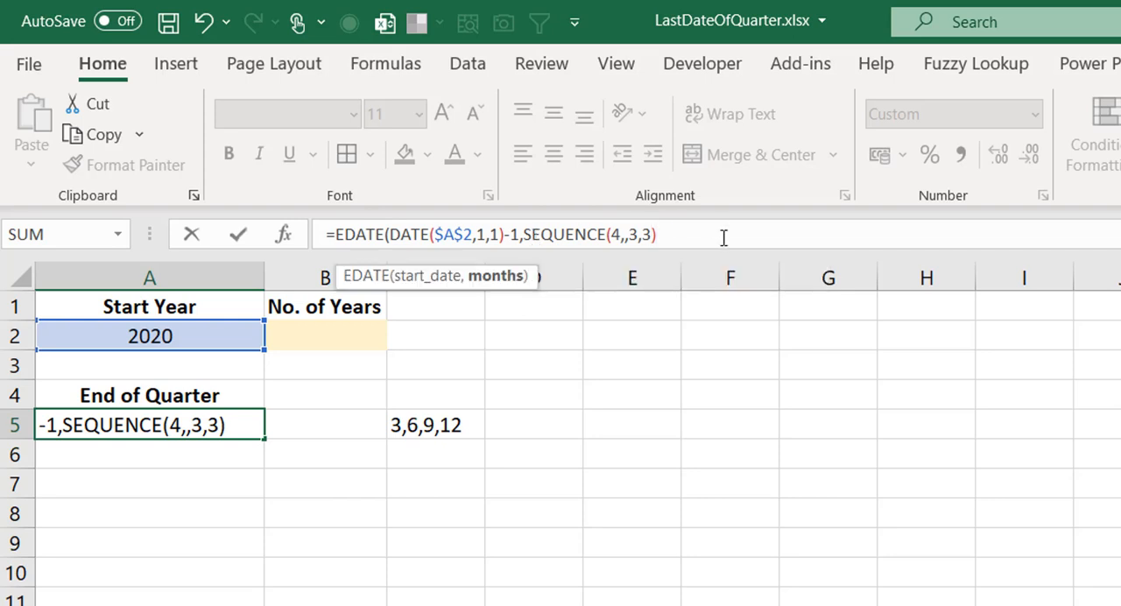
{"action": "type", "text": ")"}
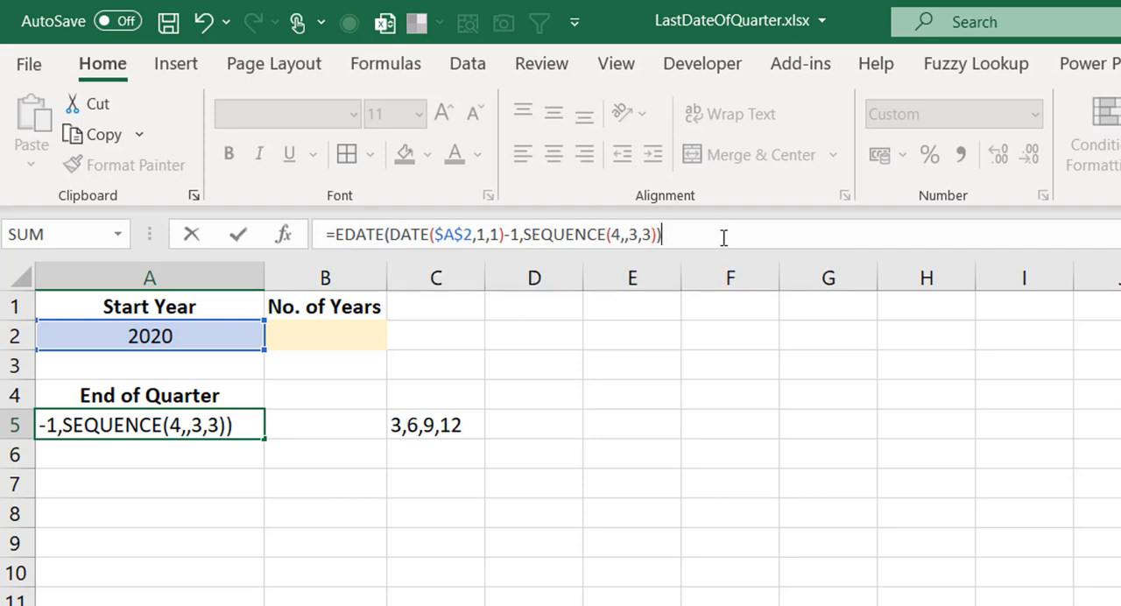
{"action": "key", "text": "Return"}
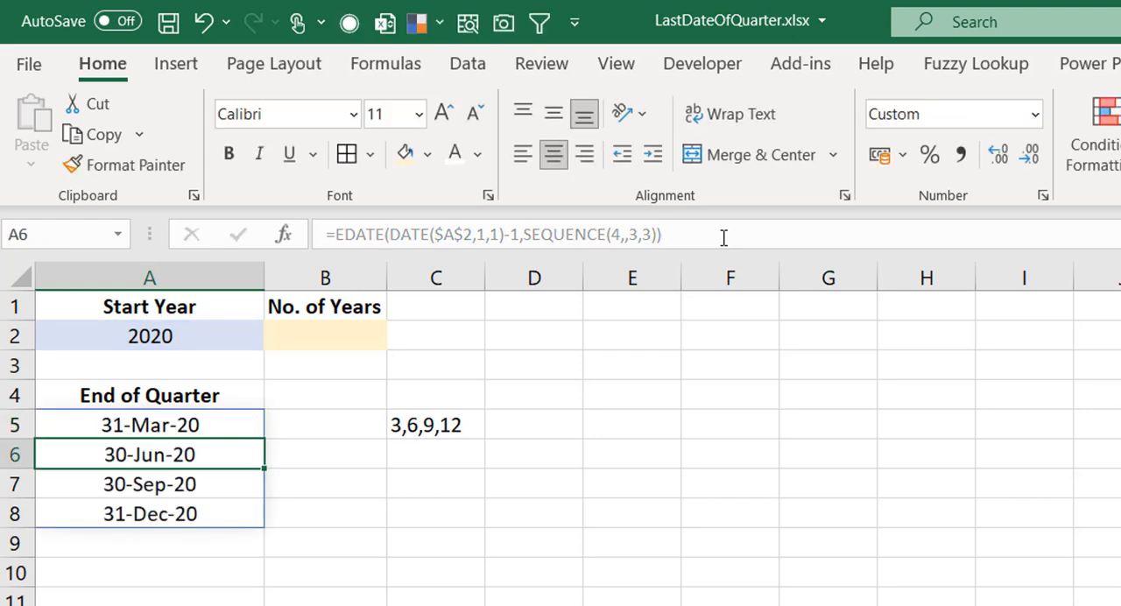
{"action": "key", "text": "Up"}
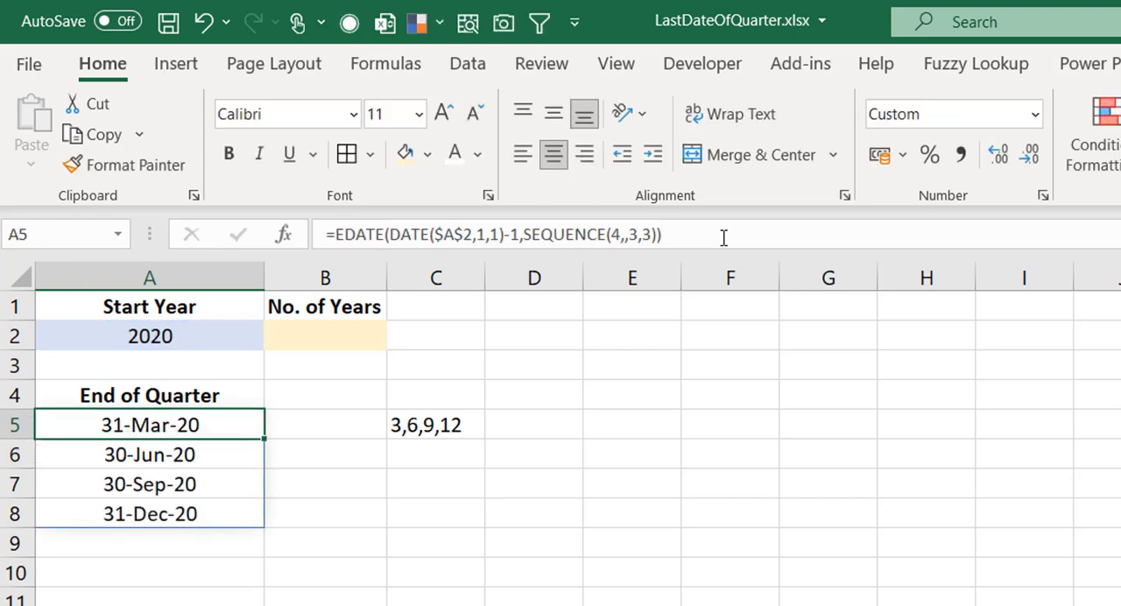
Set the start year in A2 to 2018 and the number of years in B2 to 4
{"action": "left_click", "coordinate": [200, 334]}
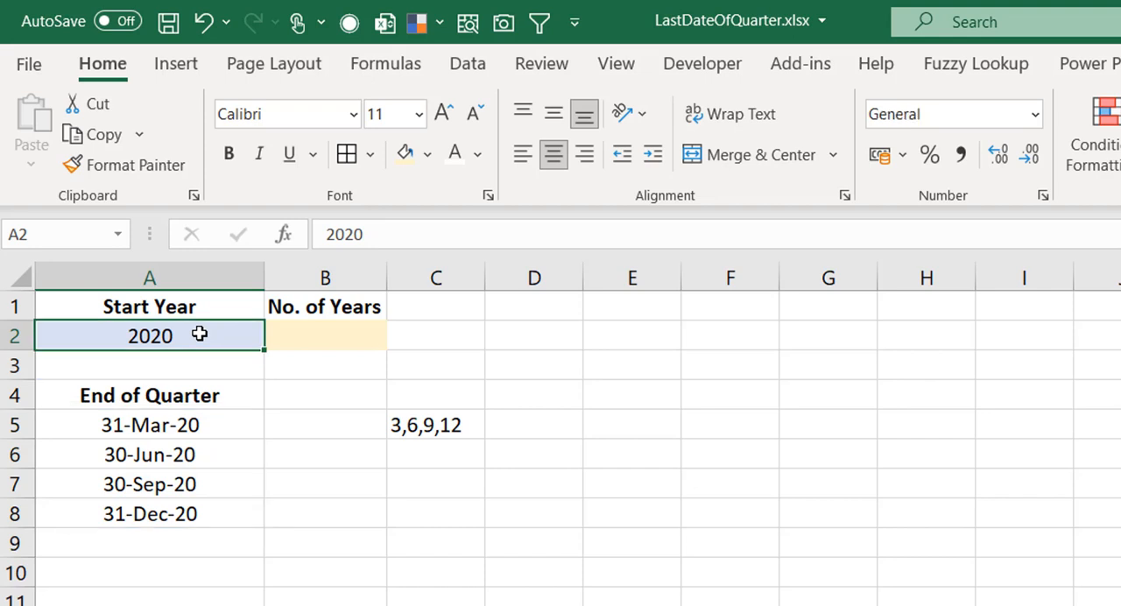
{"action": "type", "text": "2018"}
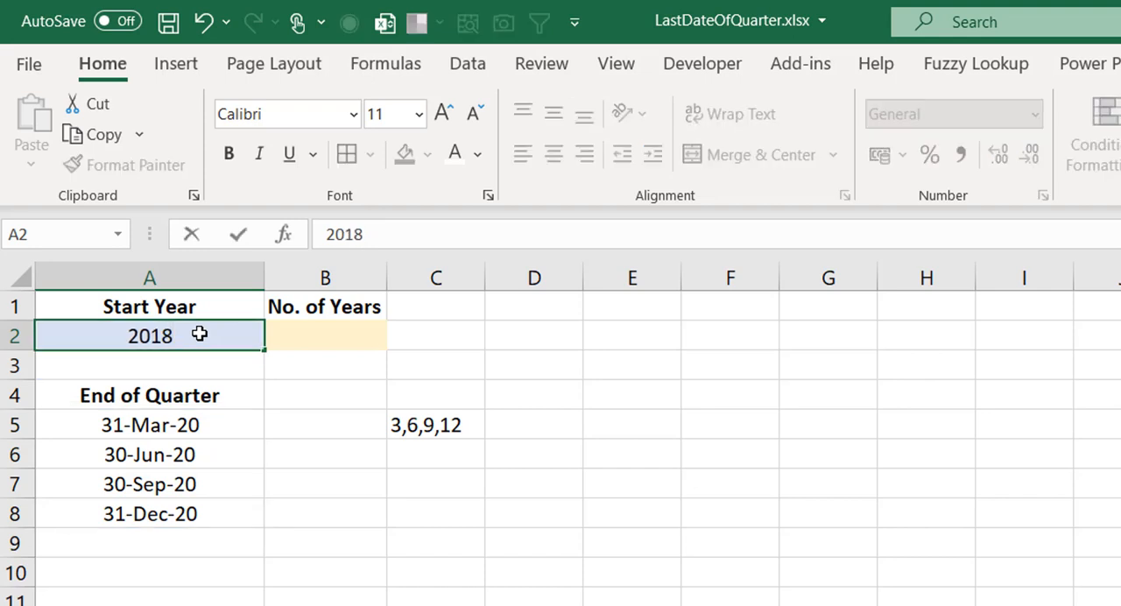
{"action": "key", "text": "ctrl+Return"}
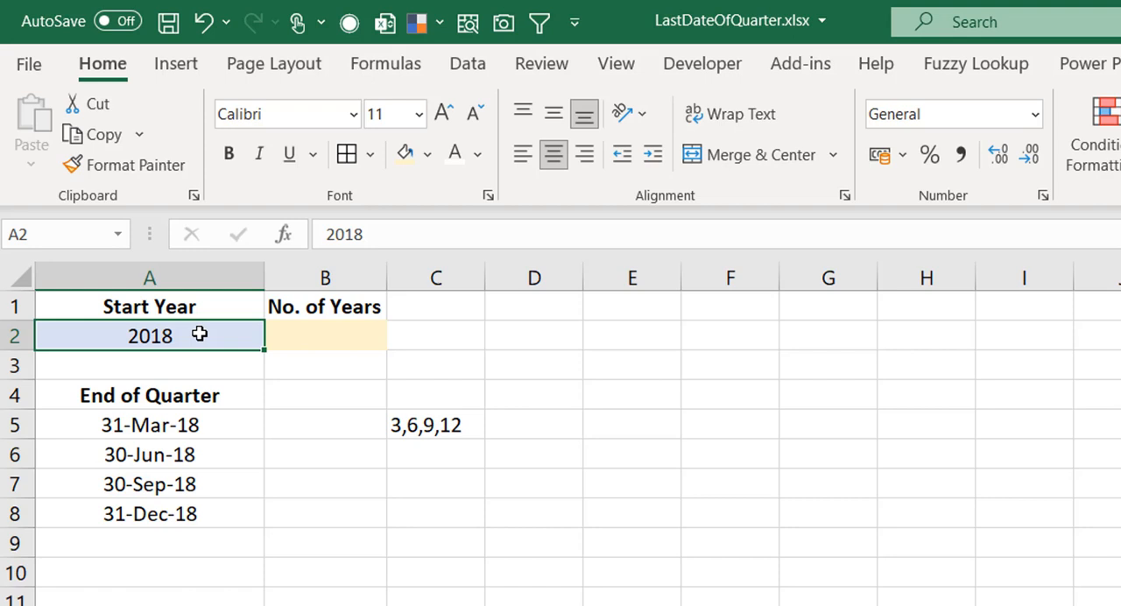
{"action": "left_click", "coordinate": [337, 343]}
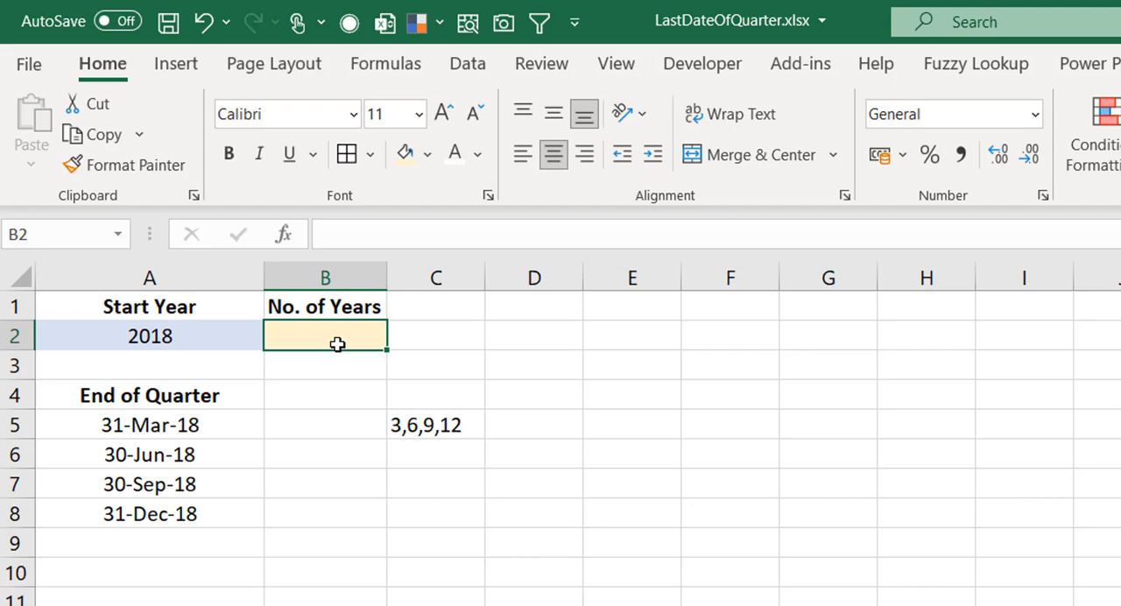
{"action": "type", "text": "4"}
{"action": "key", "text": "ctrl+Return"}
{"action": "left_click", "coordinate": [206, 424]}
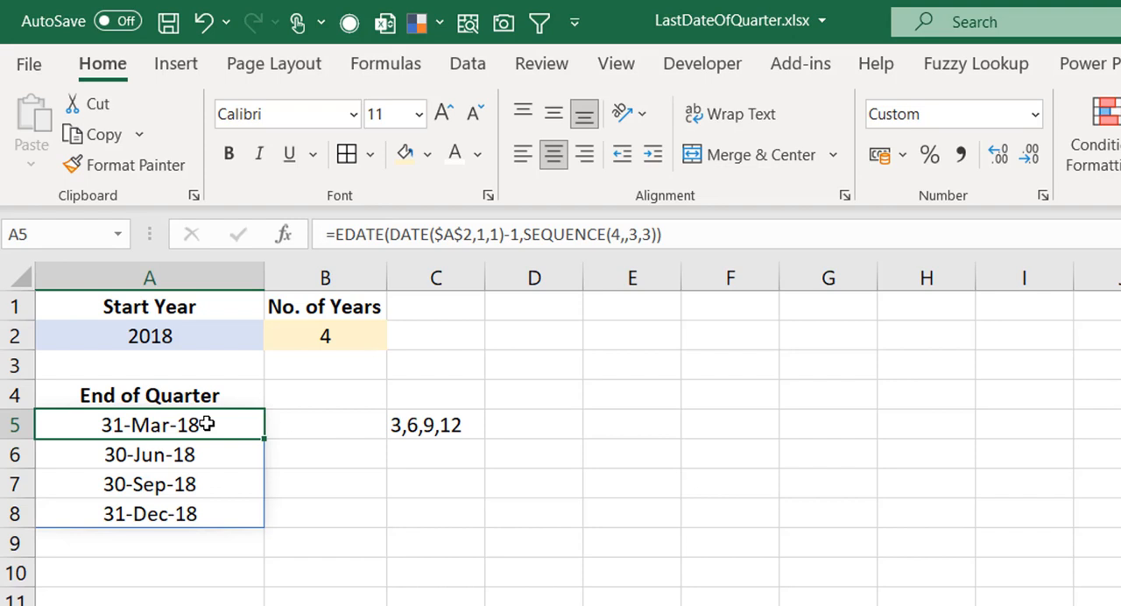
{"action": "key", "text": "Down"}
{"action": "key", "text": "shift+Down"}
{"action": "key", "text": "shift+Down"}
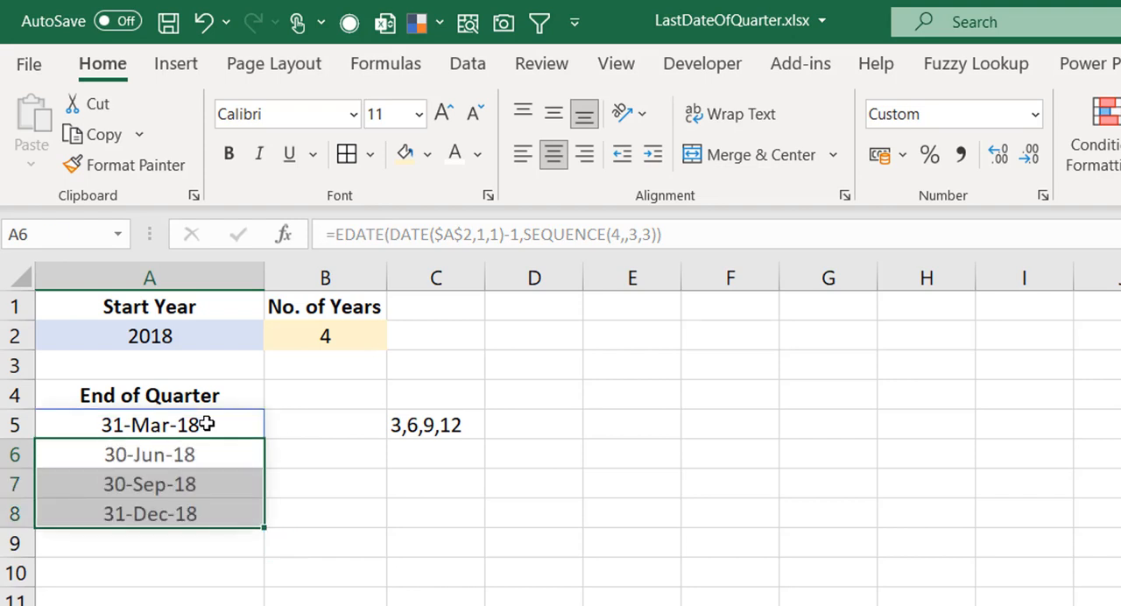
Multiply the SEQUENCE rows argument in the A5 formula by an absolute reference to the number of years, making it 4*$B$2
{"action": "left_click", "coordinate": [206, 424]}
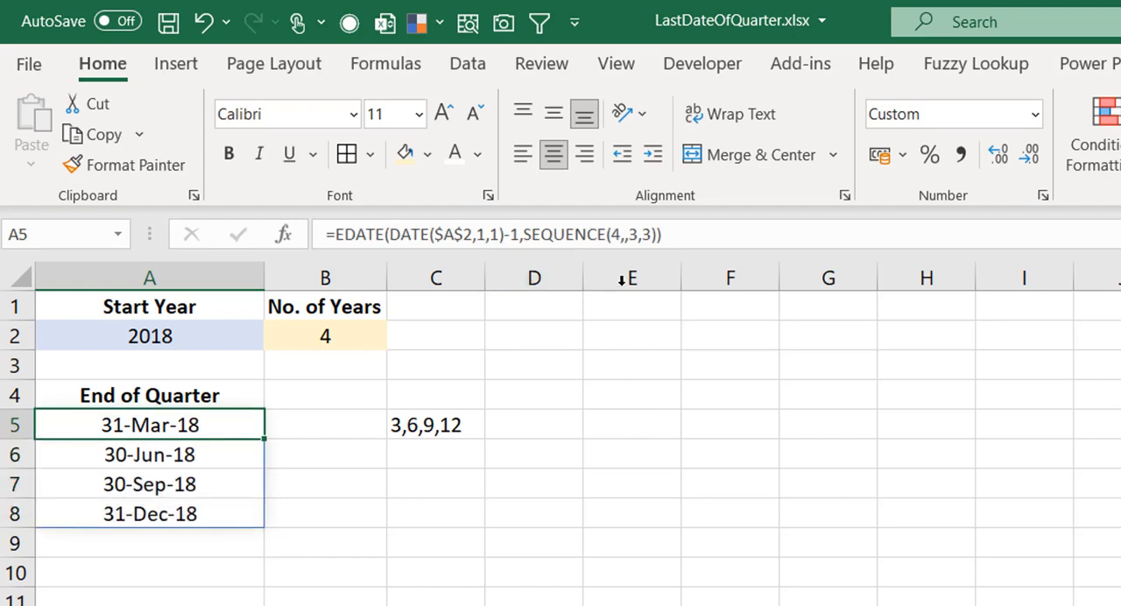
{"action": "left_click", "coordinate": [623, 235]}
{"action": "type", "text": "*"}
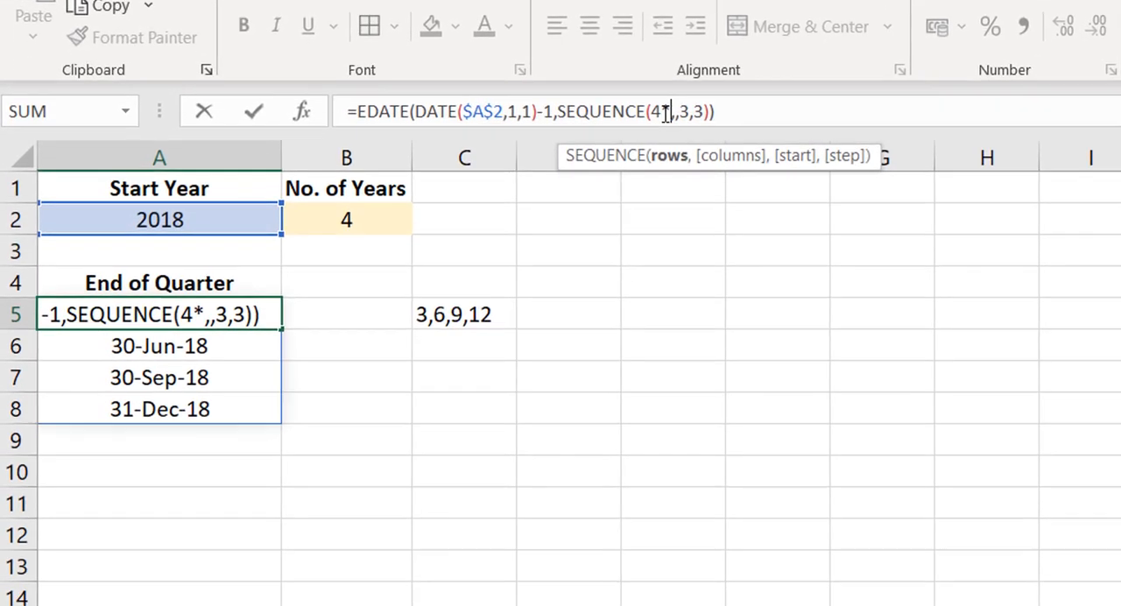
{"action": "left_click", "coordinate": [351, 275]}
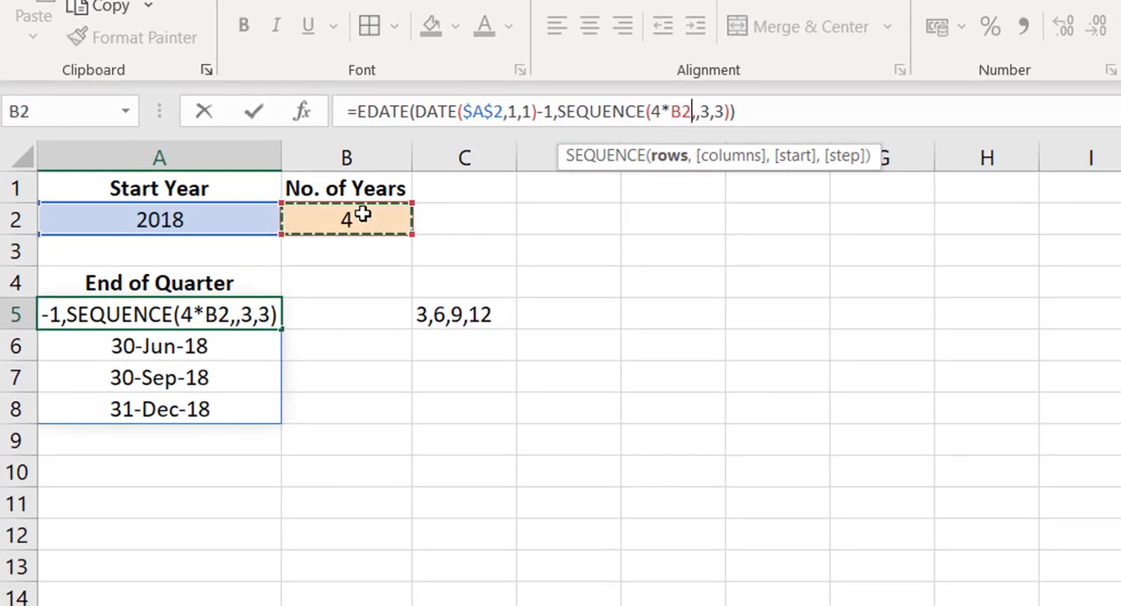
{"action": "key", "text": "F4"}
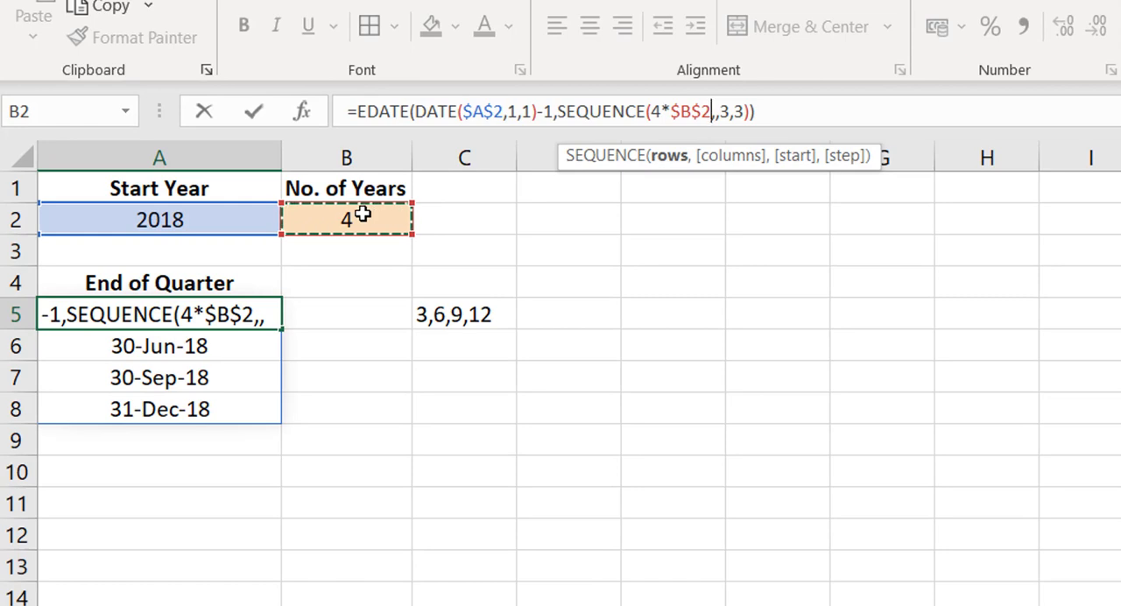
{"action": "key", "text": "Return"}
{"action": "key", "text": "Up"}
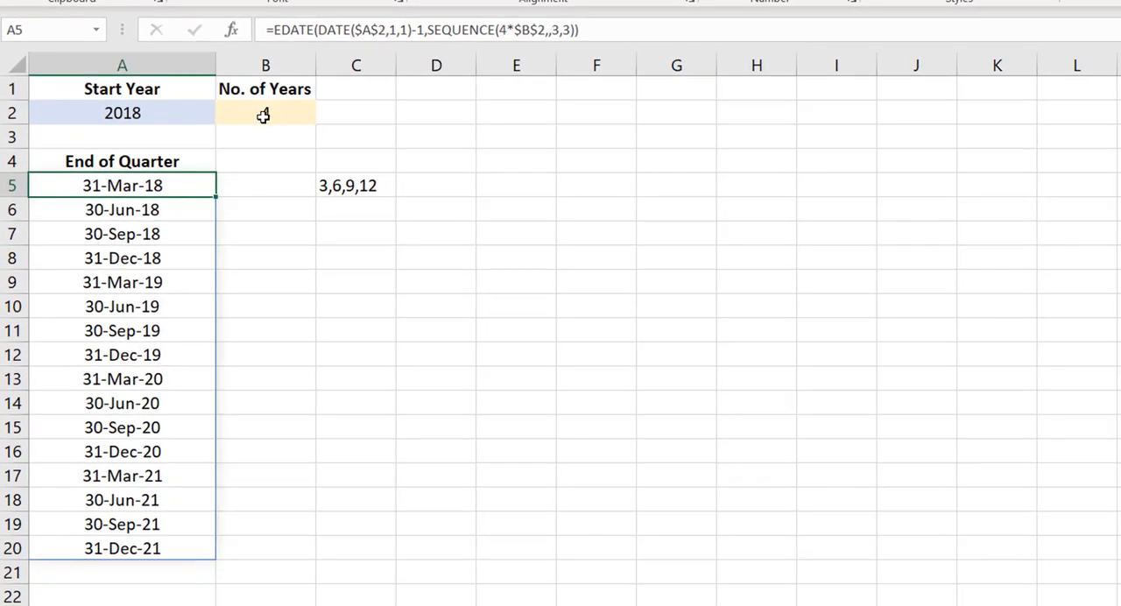
Test the spilled date list by setting the number of years in B2 to 2, 3 and 5 in turn
{"action": "left_click", "coordinate": [263, 116]}
{"action": "type", "text": "2"}
{"action": "key", "text": "Return"}
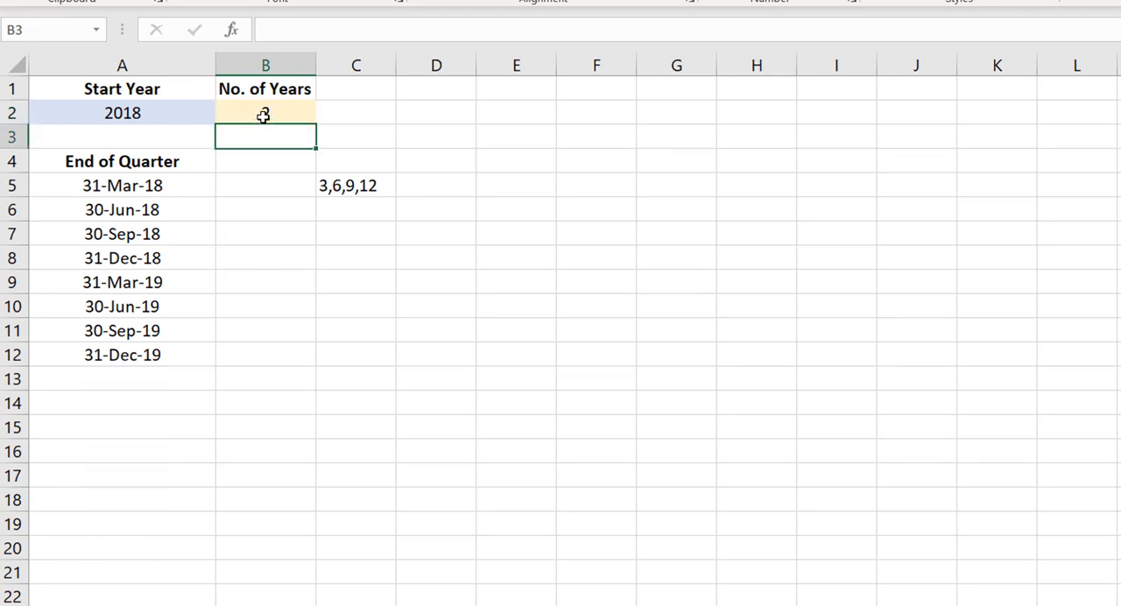
{"action": "key", "text": "Up"}
{"action": "type", "text": "3"}
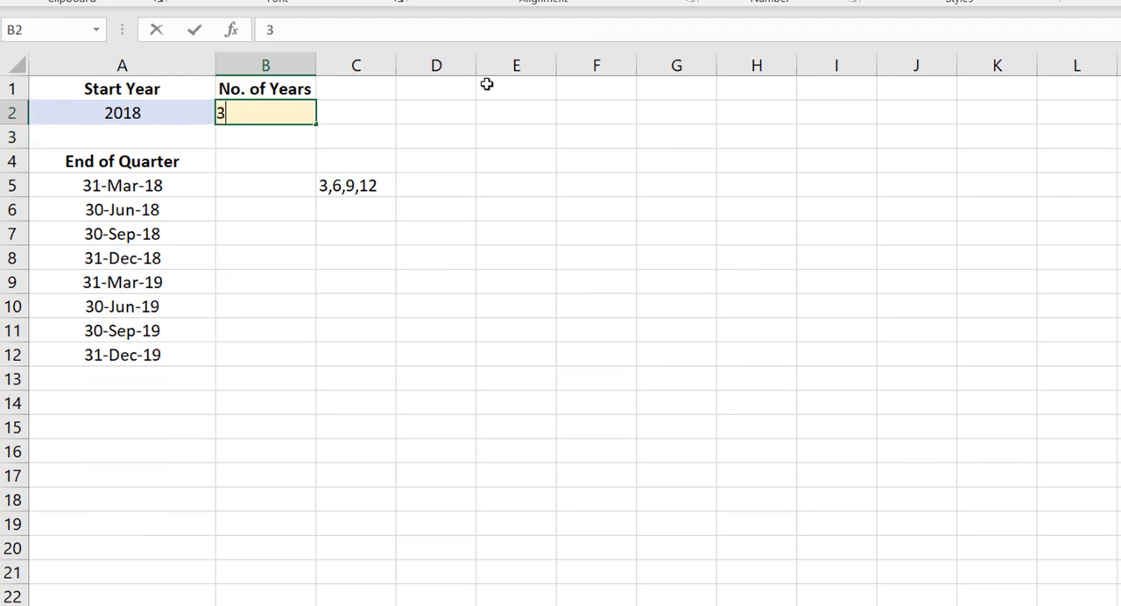
{"action": "key", "text": "Return"}
{"action": "key", "text": "Up"}
{"action": "type", "text": "5"}
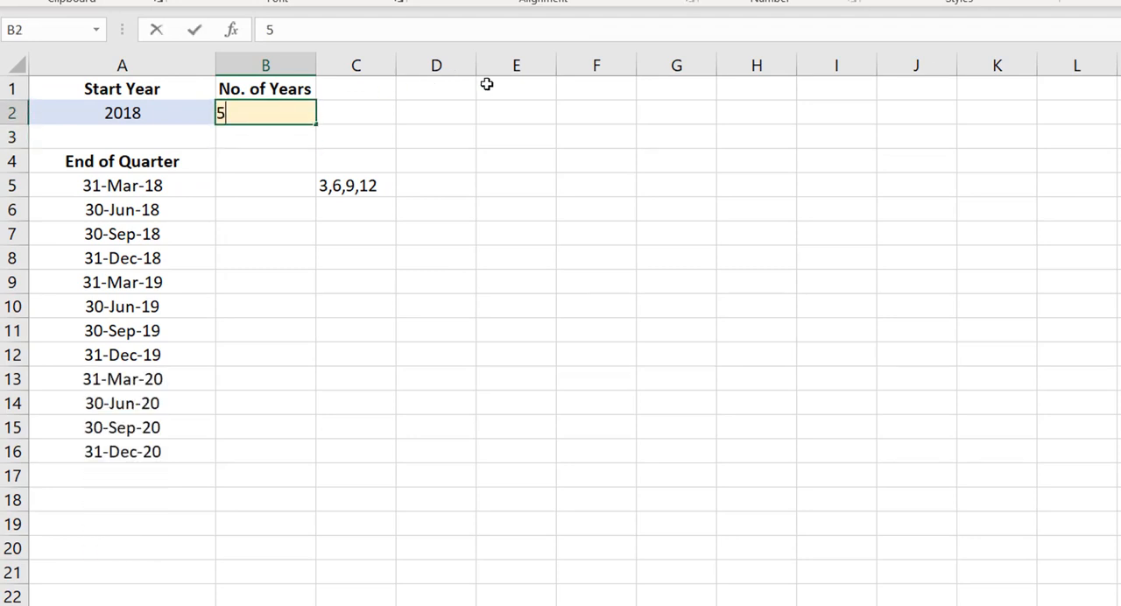
{"action": "key", "text": "Return"}
Set the number of years in B2 to 1 and the start year in A2 to 2020
{"action": "key", "text": "Up"}
{"action": "type", "text": "1"}
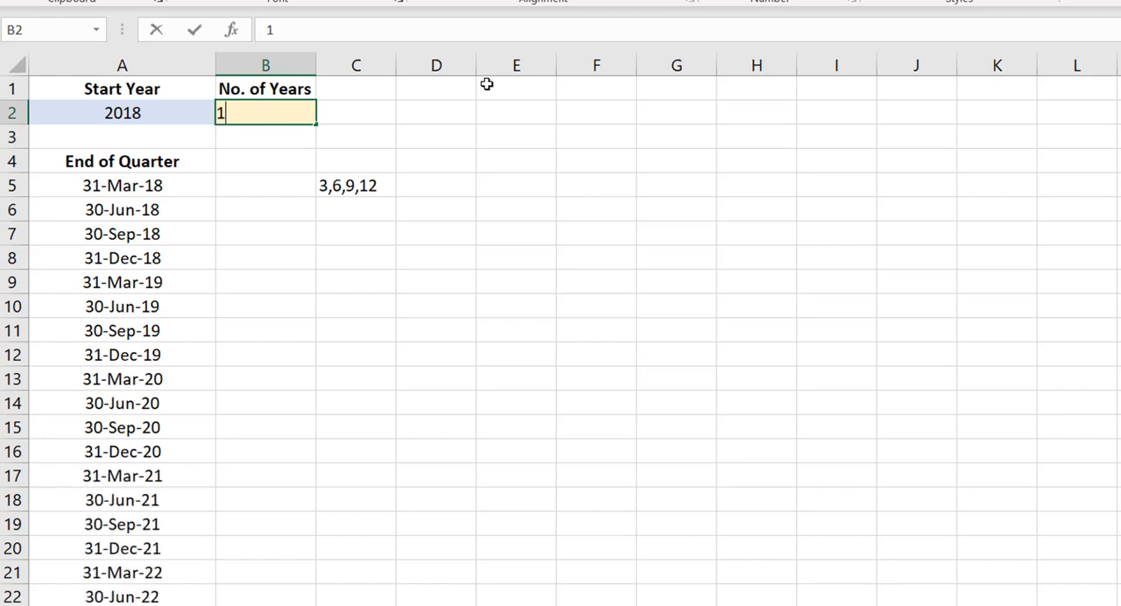
{"action": "key", "text": "Return"}
{"action": "key", "text": "Up"}
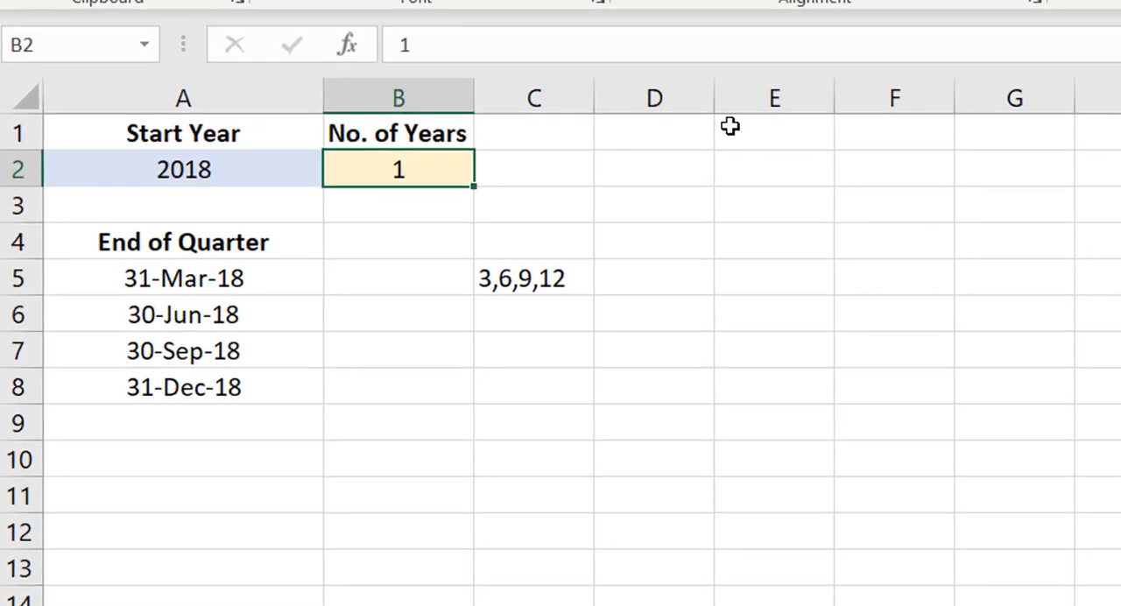
{"action": "left_click", "coordinate": [250, 168]}
{"action": "type", "text": "2020"}
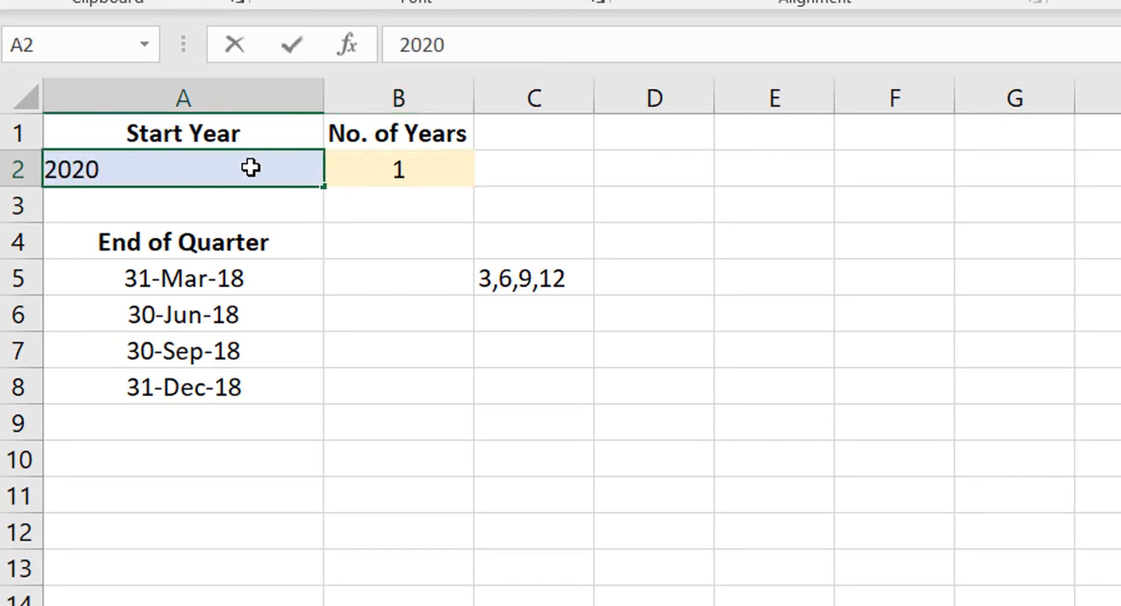
{"action": "key", "text": "ctrl+Return"}
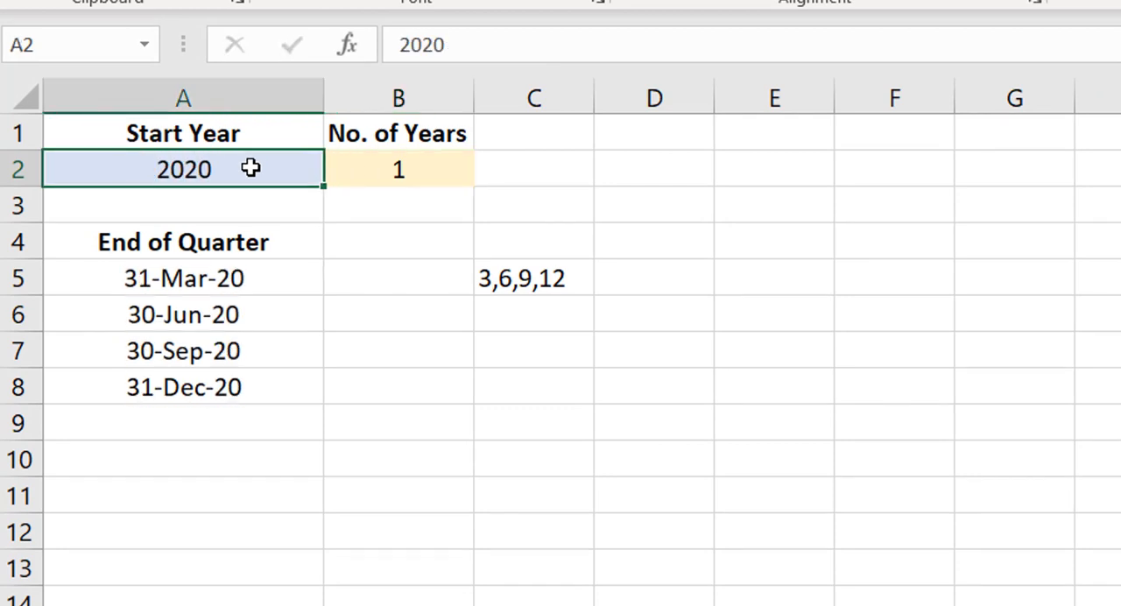